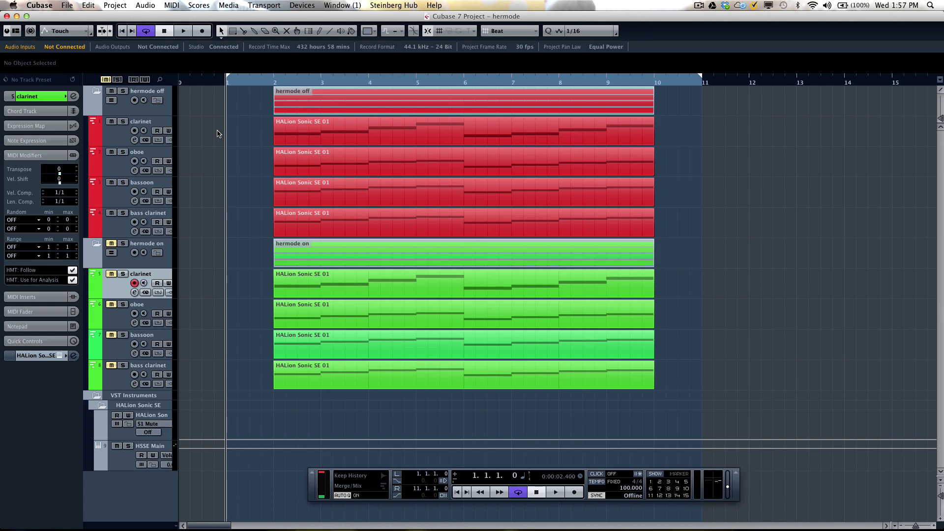
Clear the part selection, then set Project Setup's HMT Type to Classic (pure 3/5 equalized) at depth 100.
left_click(334, 341)
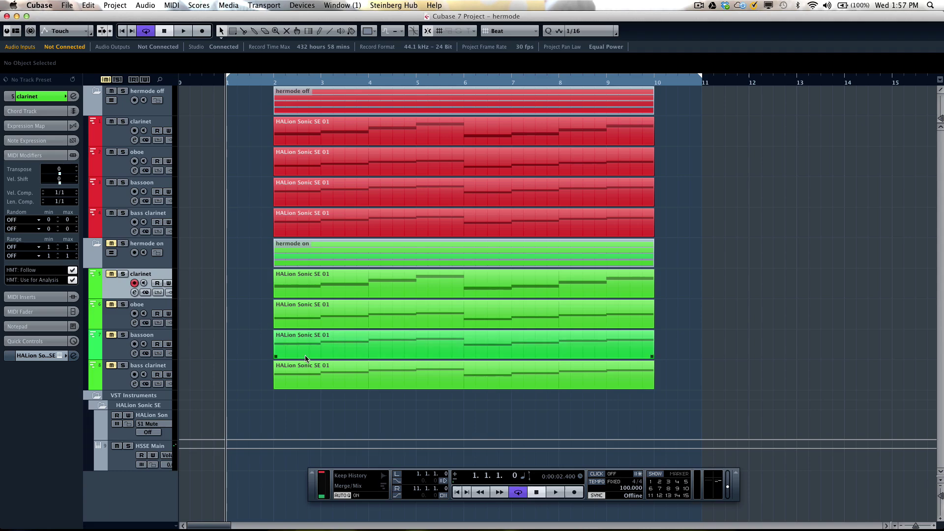
left_click(219, 224)
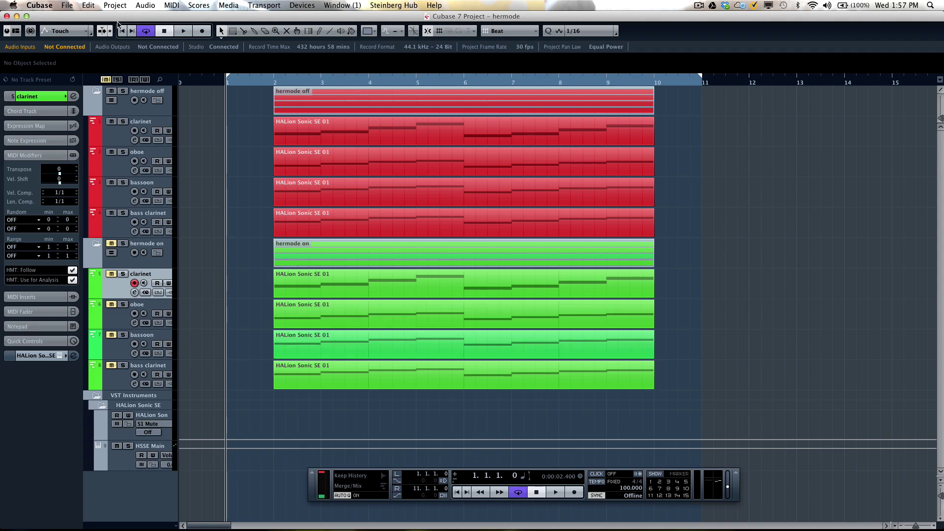
left_click(113, 6)
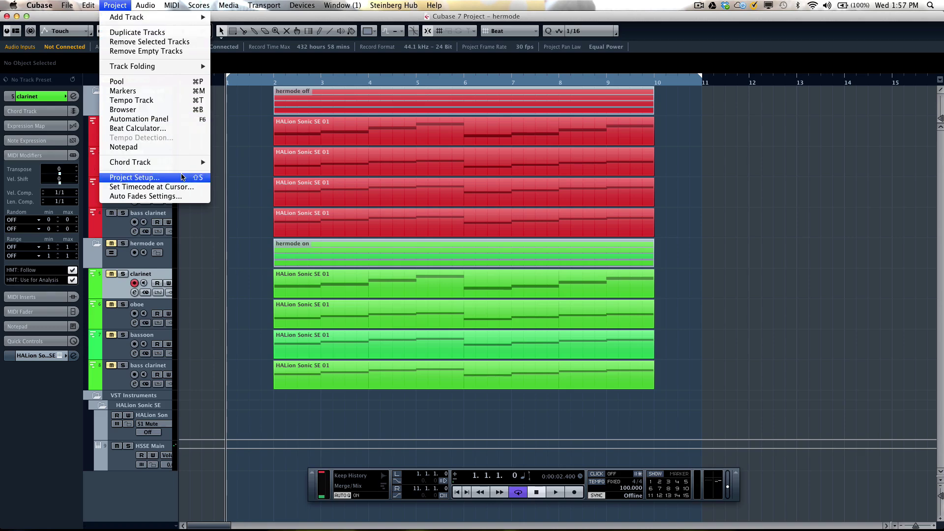
left_click(182, 178)
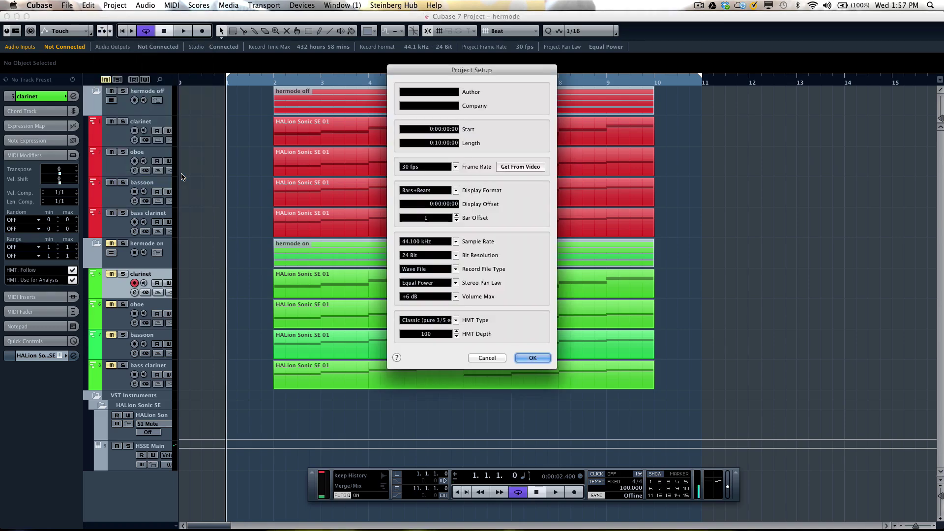
left_click(457, 320)
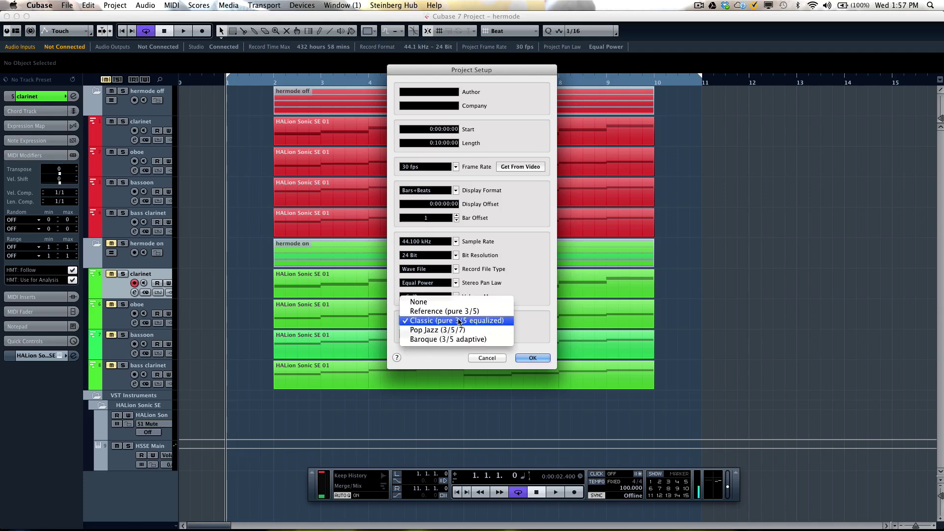
left_click(487, 325)
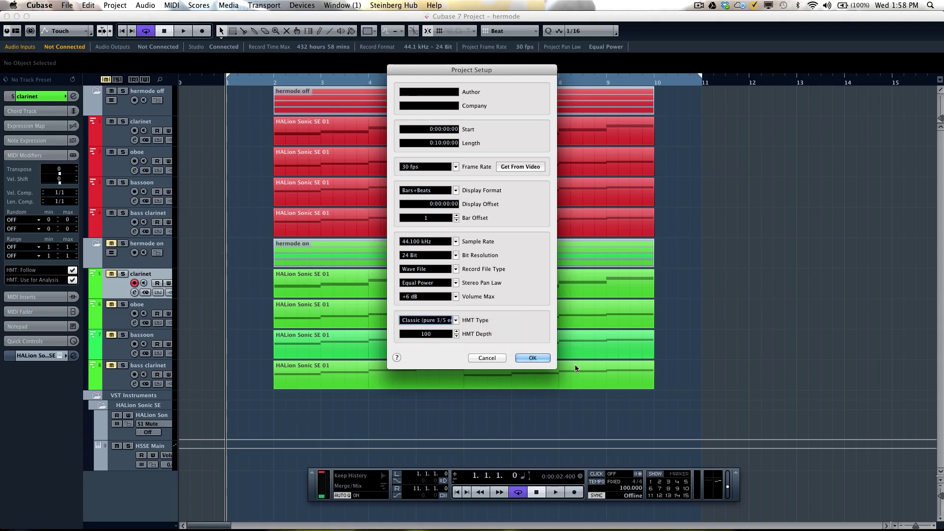
left_click(539, 358)
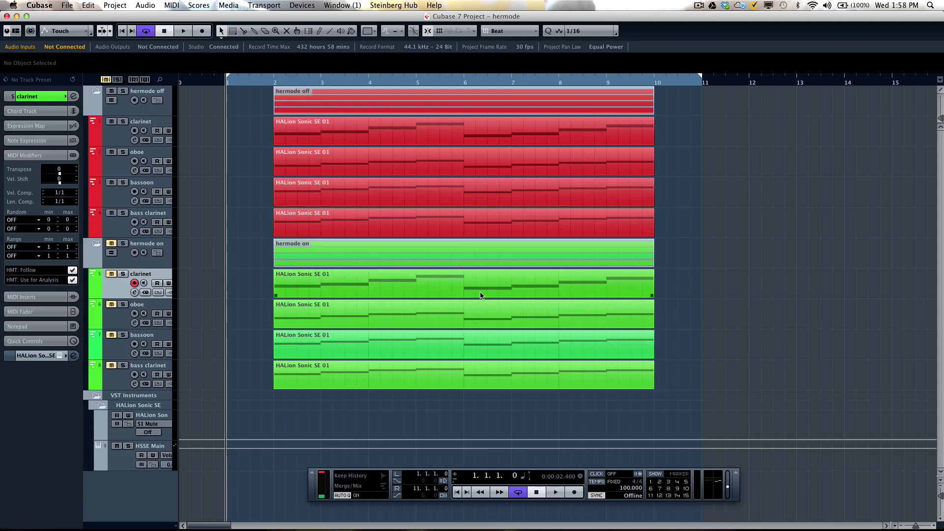
left_click(330, 339)
left_click(211, 320)
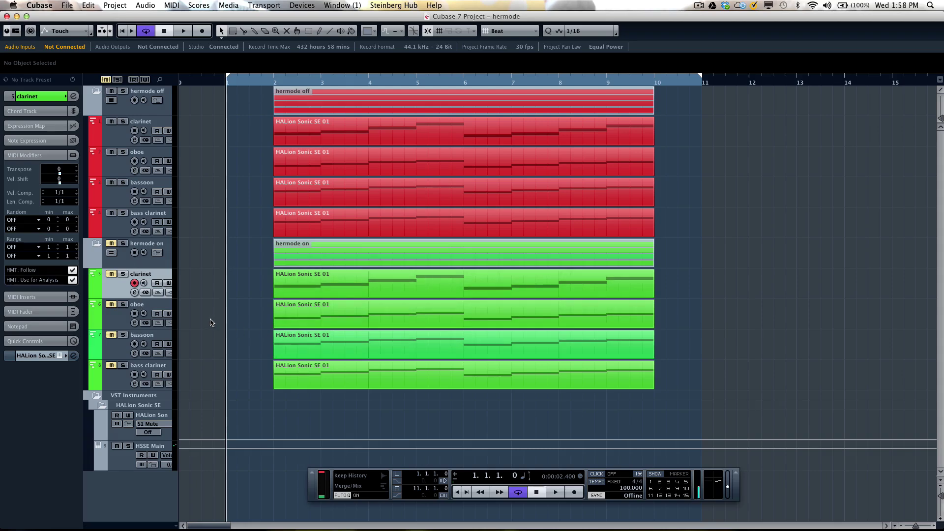
right_click(48, 159)
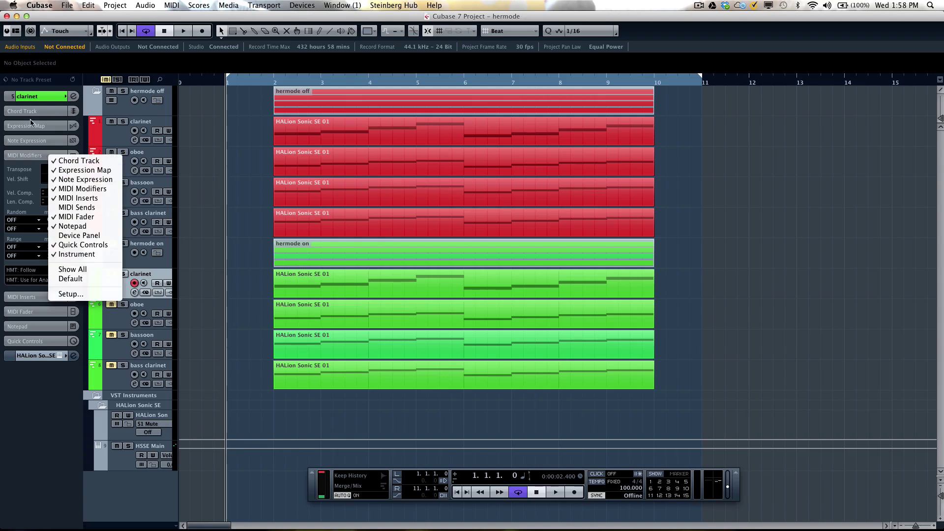
left_click(60, 190)
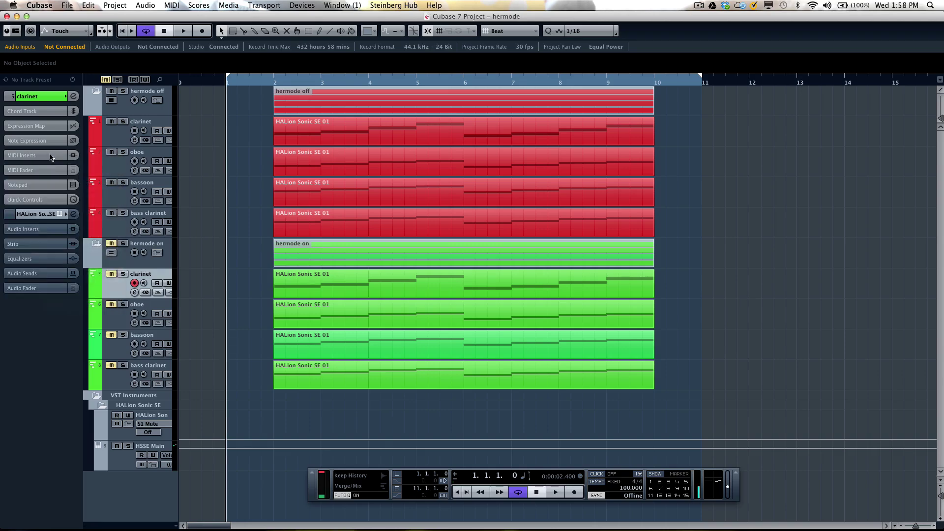
right_click(45, 113)
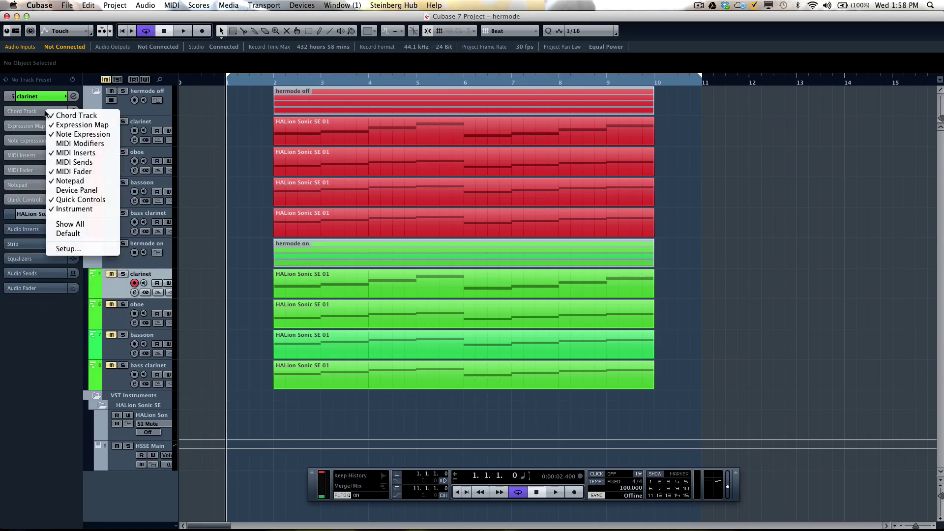
left_click(59, 143)
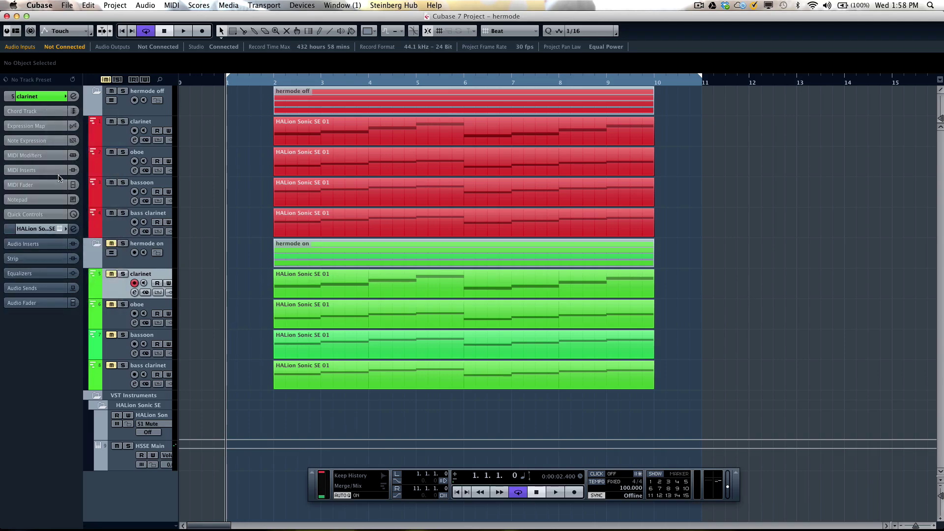
left_click(55, 157)
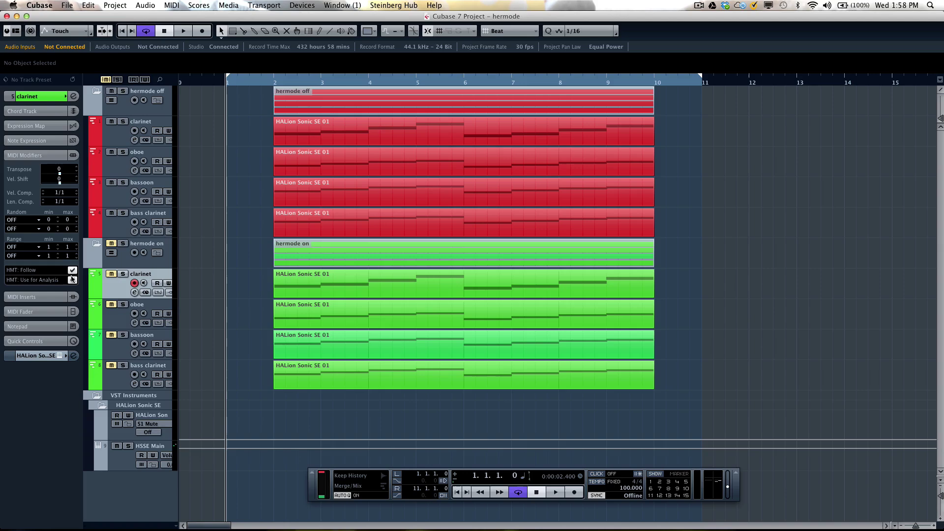
left_click(390, 174)
left_click_drag(390, 174, 422, 174)
left_click(248, 194)
left_click_drag(315, 223, 452, 191)
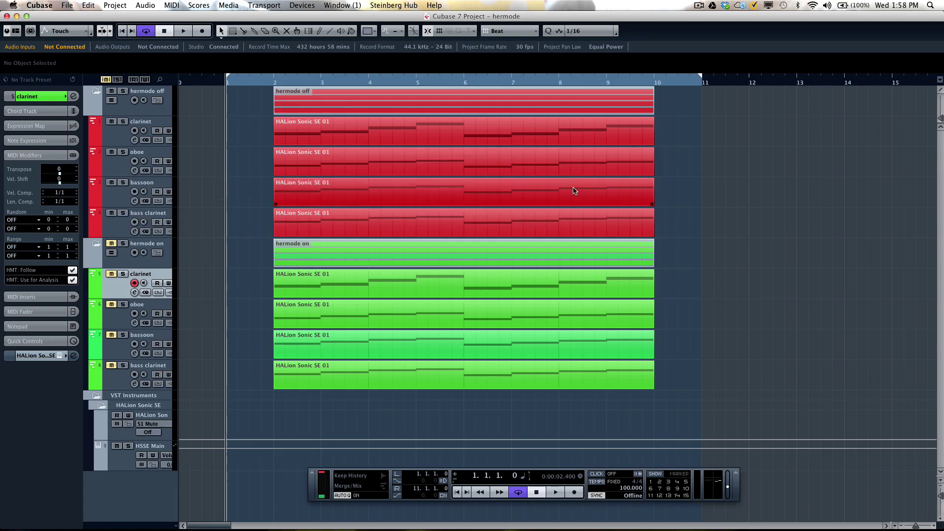
left_click(363, 162)
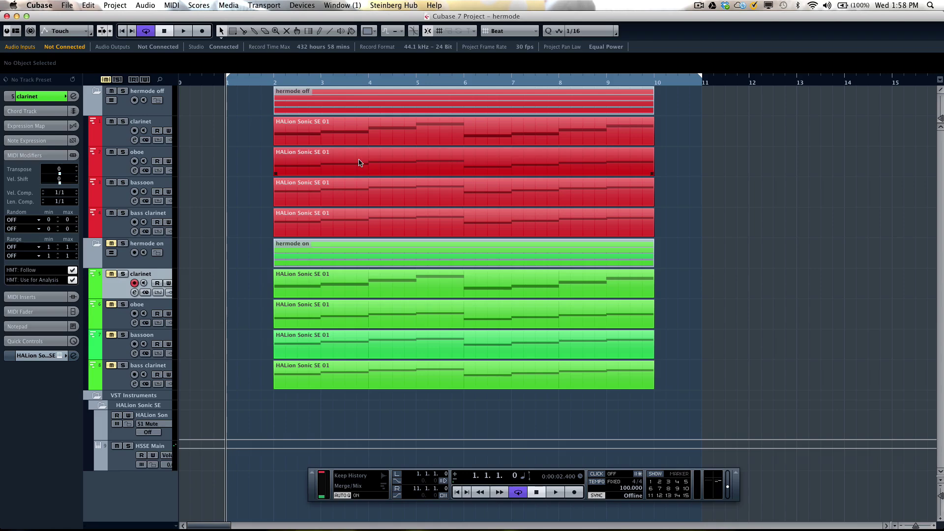
left_click(297, 143)
left_click(337, 154)
left_click(432, 200)
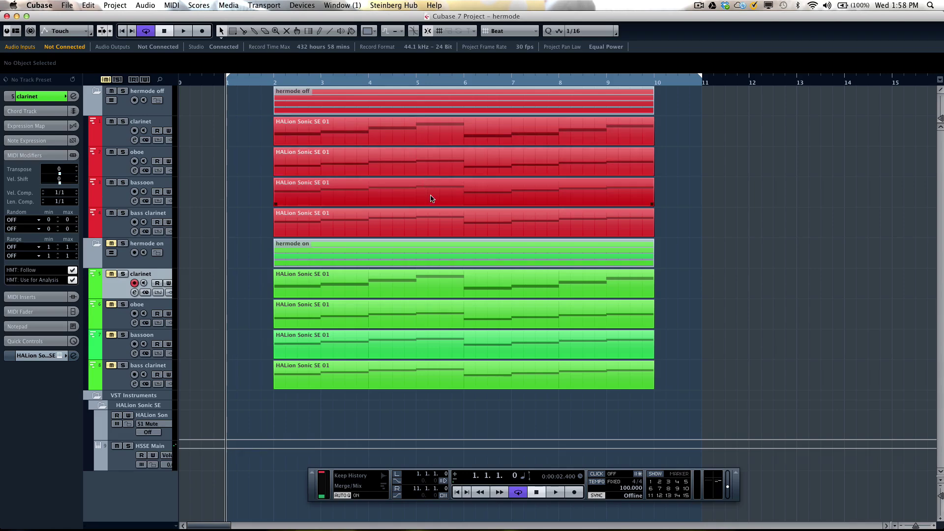
left_click(326, 240)
left_click(290, 232)
left_click(375, 154)
left_click(307, 134)
left_click(664, 158)
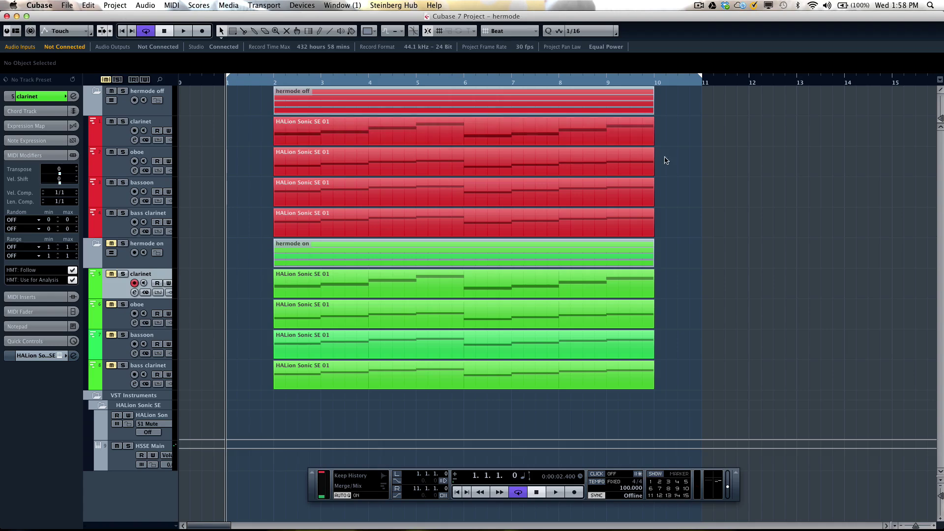
left_click(541, 222)
left_click(441, 202)
left_click(460, 136)
left_click(507, 162)
left_click(454, 200)
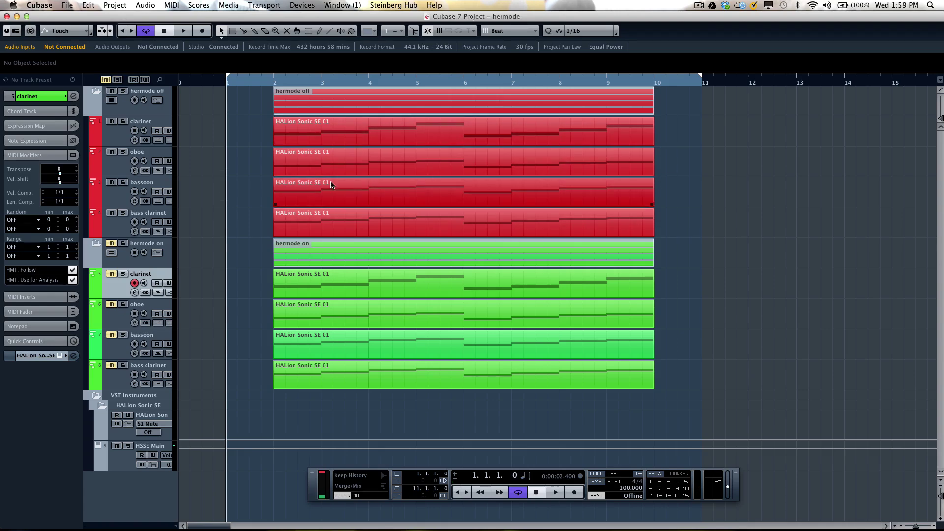
left_click(246, 180)
left_click(291, 129)
left_click(308, 146)
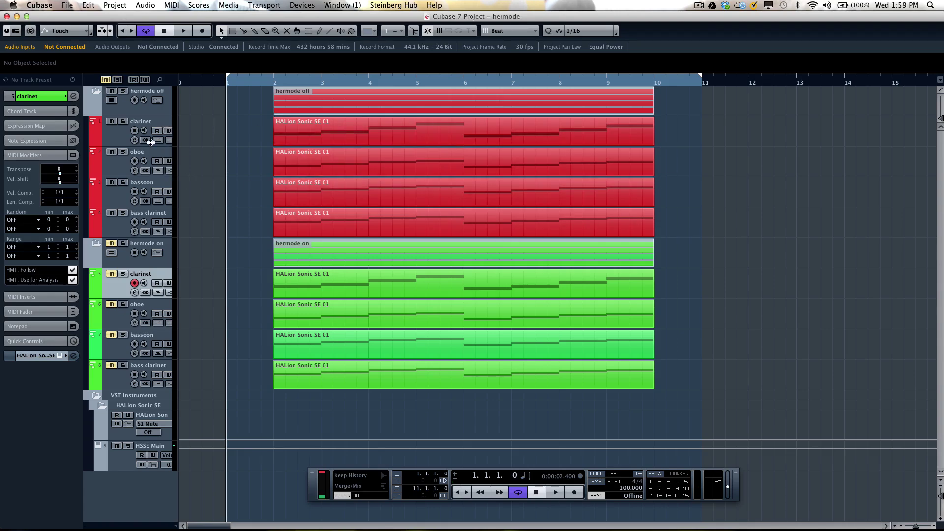
left_click(120, 143)
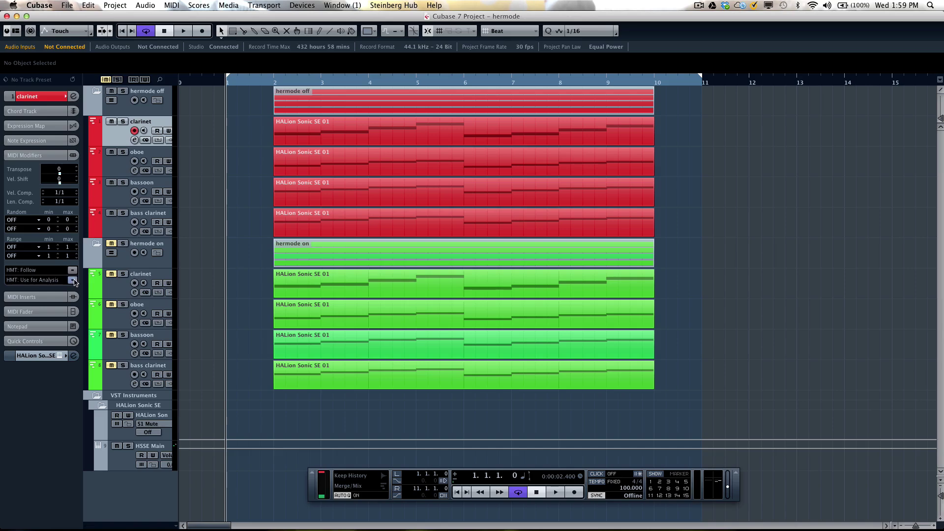
left_click(120, 290)
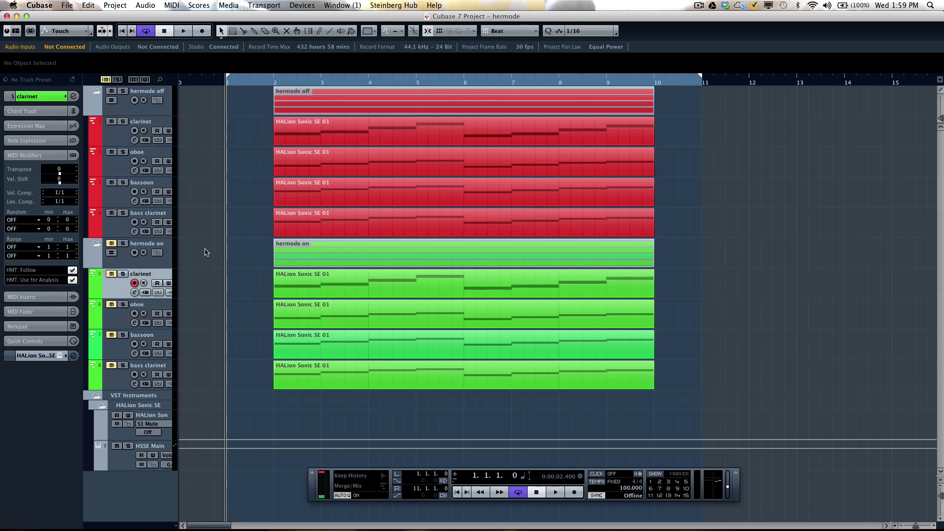
left_click(383, 387)
left_click(324, 252)
left_click(224, 161)
left_click(284, 100)
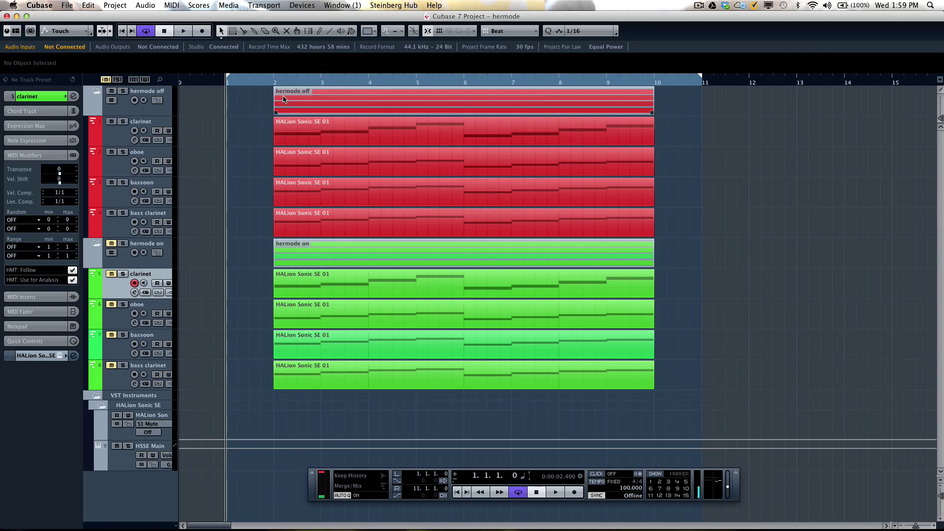
Start playback of the hermode project from bar 1 on the Transport panel.
left_click(559, 491)
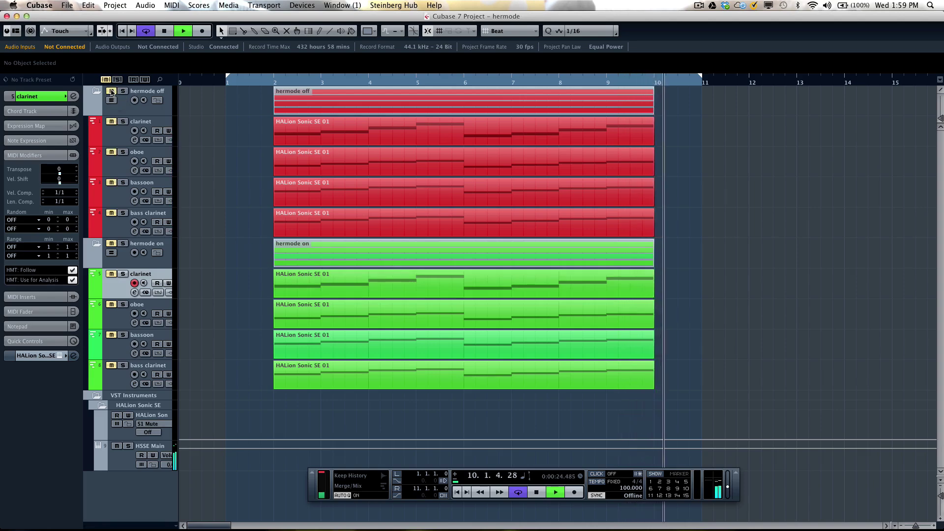
Unmute the hermode on quartet folder track during playback.
left_click(111, 274)
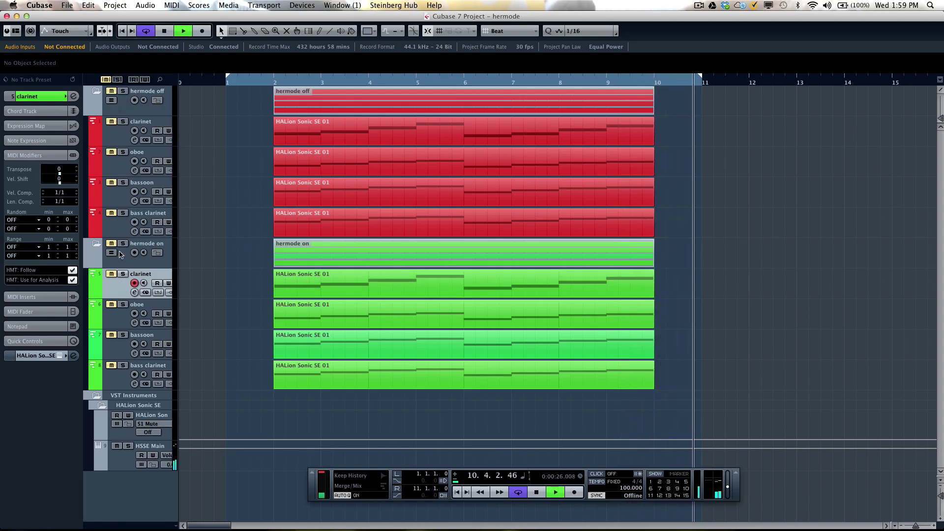
Switch off Mute on the hermode off folder track during playback.
left_click(111, 91)
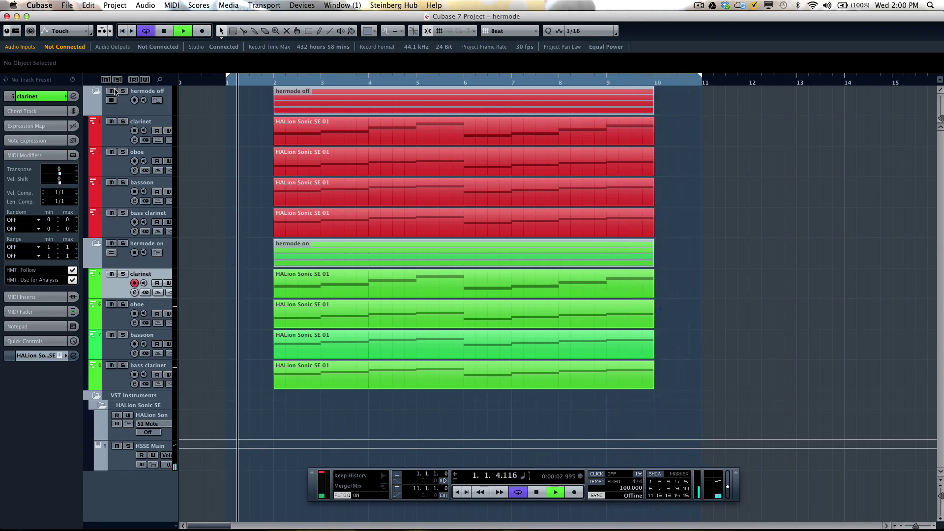
Stop playback just past bar 10, then select the hermode on folder part and the red oboe parts.
left_click(537, 498)
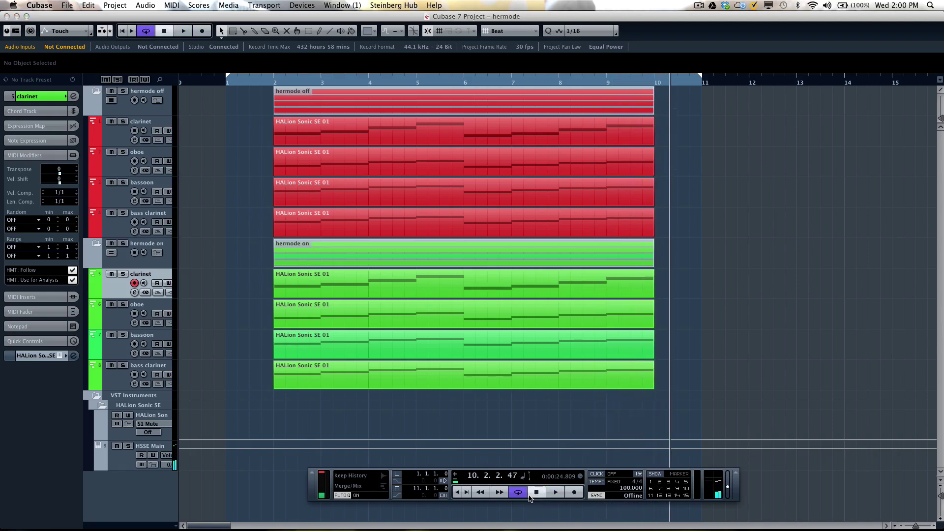
left_click(393, 242)
left_click(450, 348)
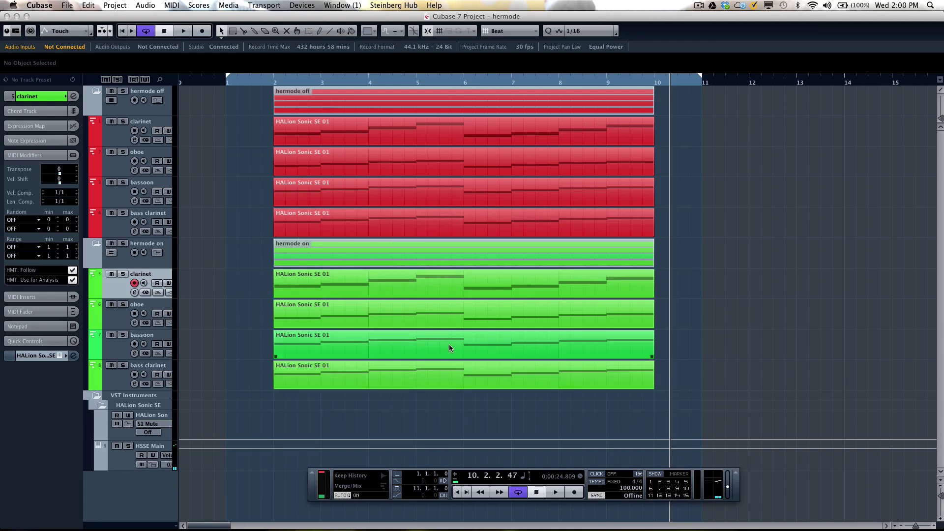
left_click(446, 178)
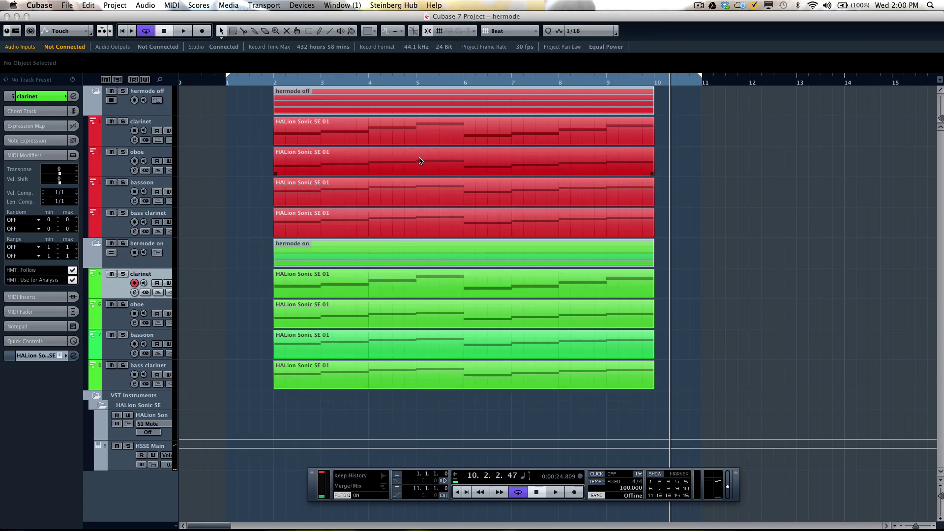